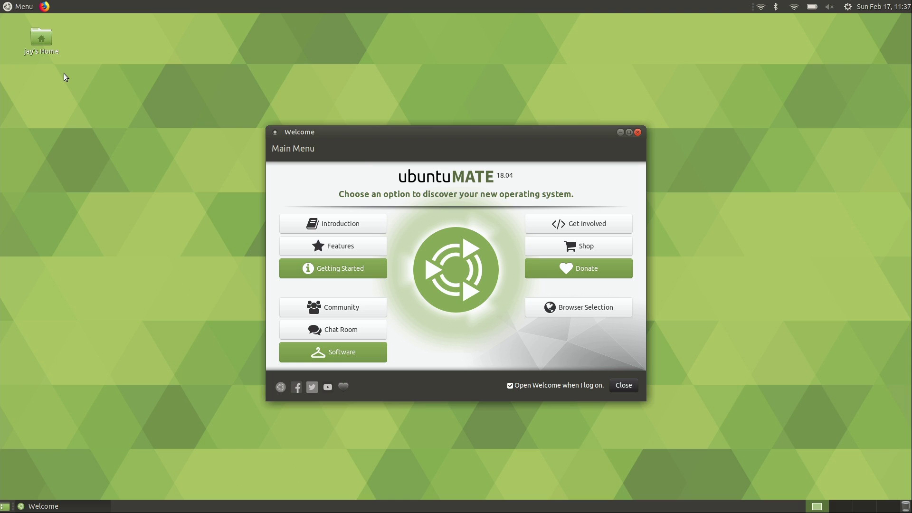
Step: Open a new terminal window with Ctrl+Alt+T
key("ctrl+alt+t")
Step: Check the kernel version with uname -r (4.18.0-15-generic), then clear the terminal
type("uname ")
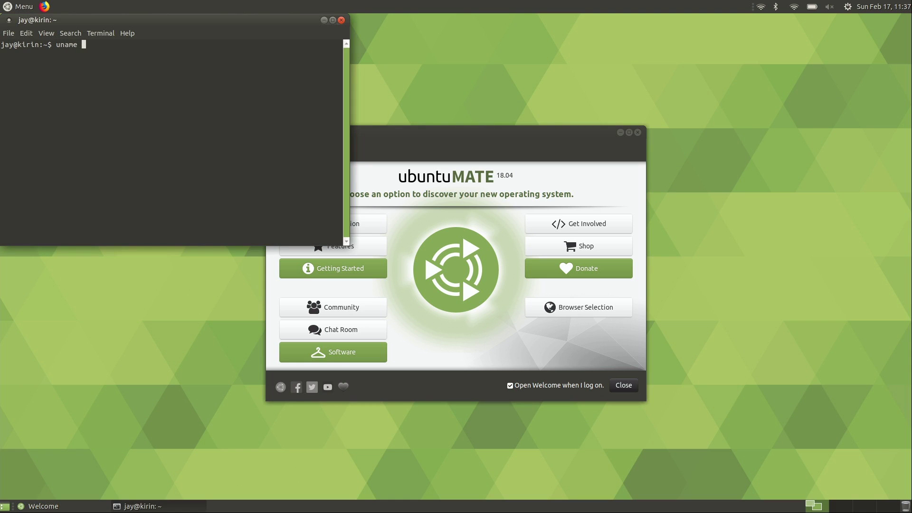
type("-r")
key("Return")
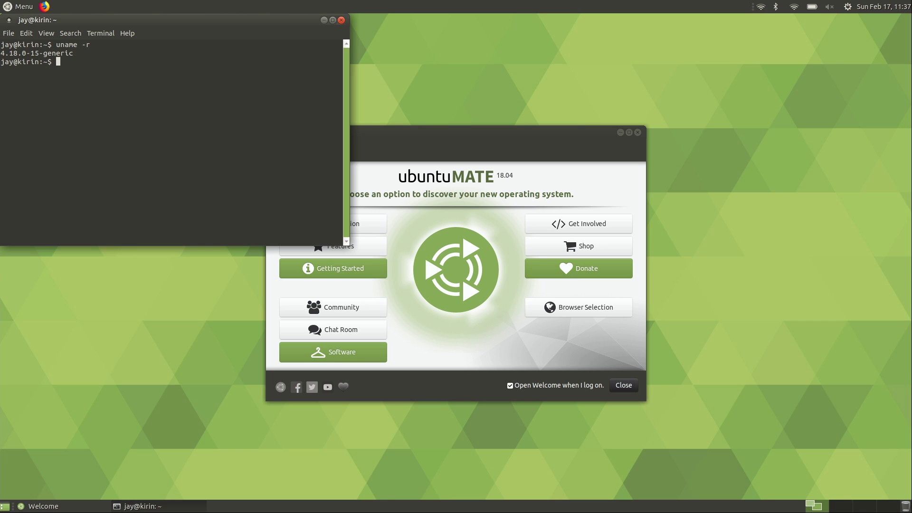
type("clear")
key("Return")
Step: Recall the HWE apt-get install command and widen the terminal so it fits on one line
key("Up")
key("Up")
key("Up")
key("Up")
key("Up")
key("Up")
key("Up")
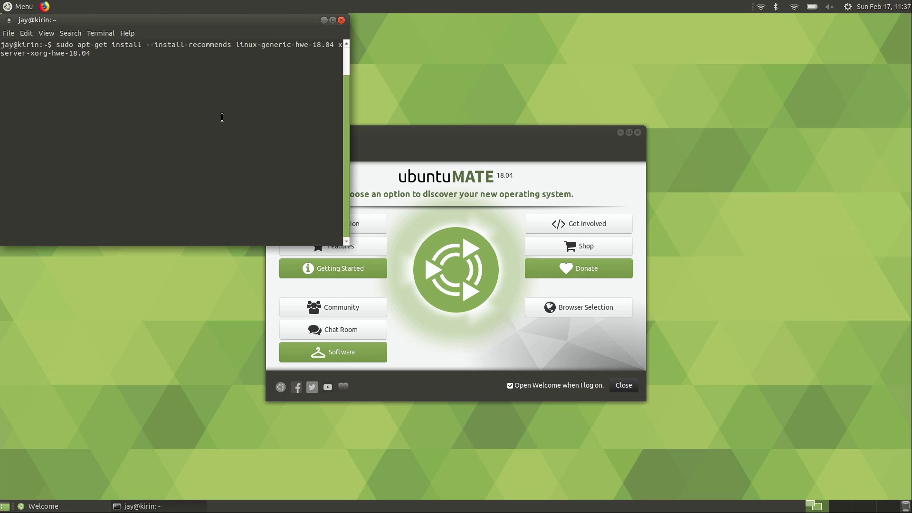
left_click_drag(350, 104, 533, 106)
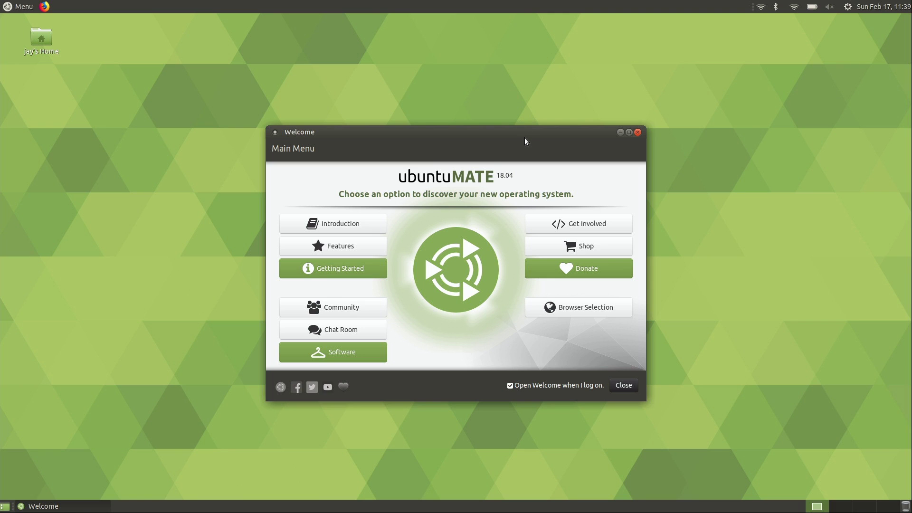
Step: Queue Steam for installation from the Software Boutique's Games category
left_click(349, 347)
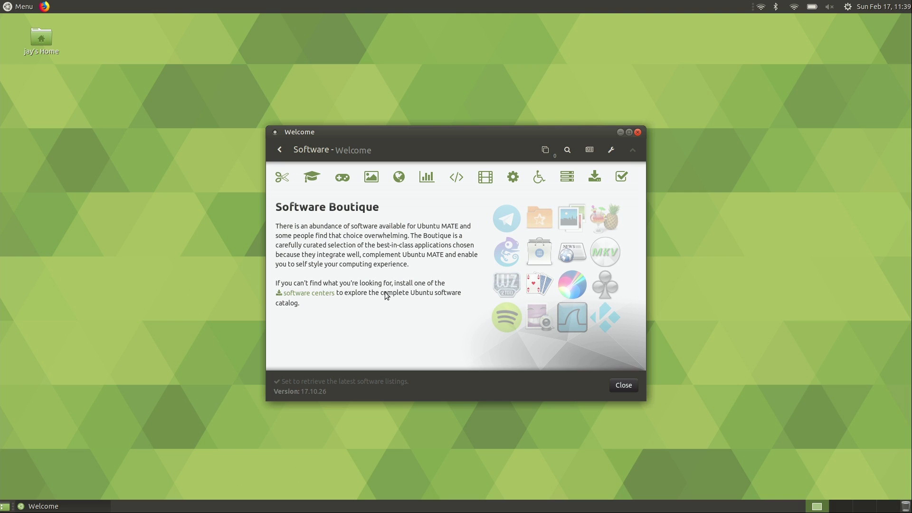
left_click(343, 179)
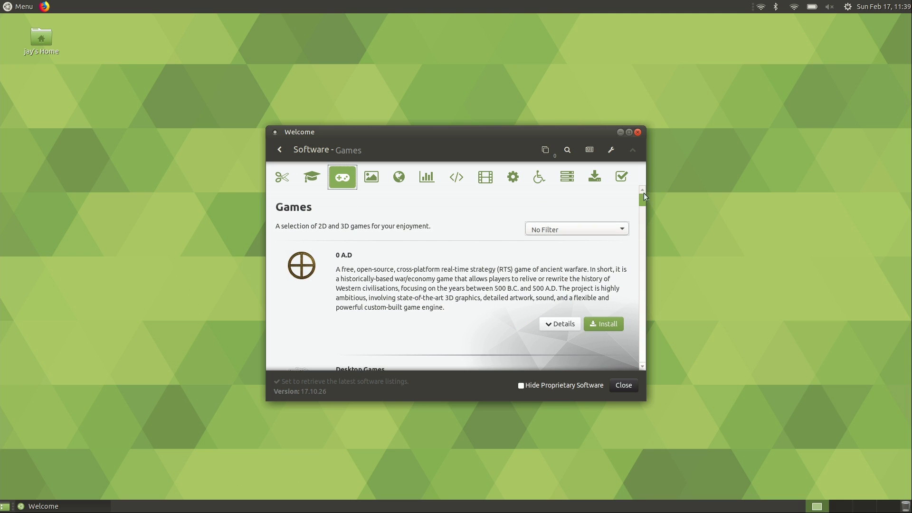
left_click_drag(643, 193, 643, 321)
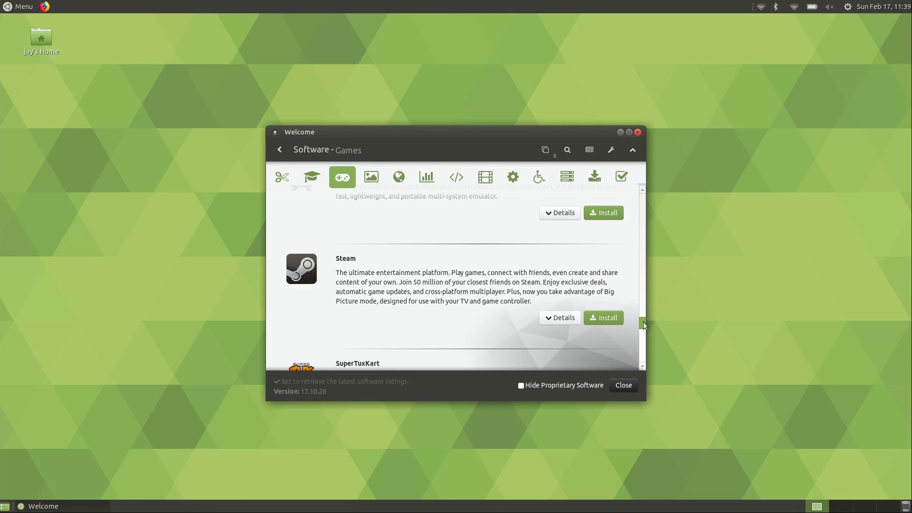
left_click(608, 325)
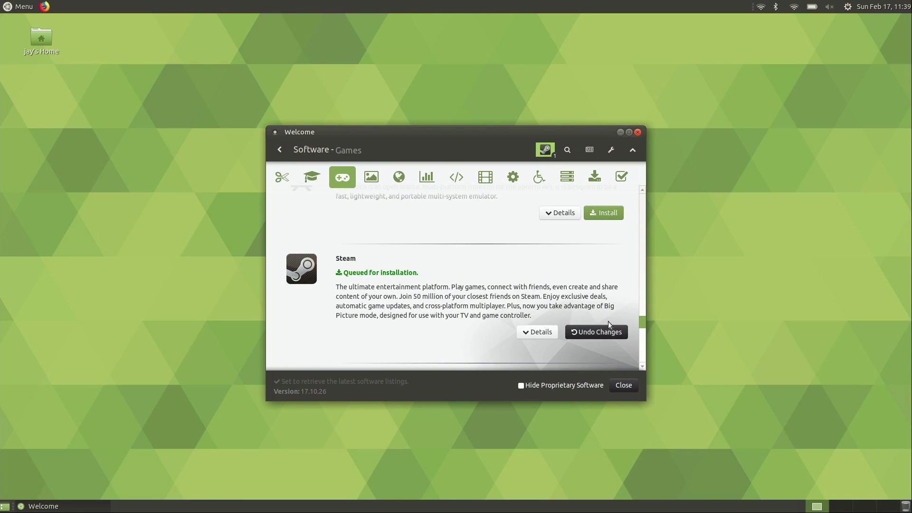
Step: Queue Google Chrome from the Internet category and review the queued changes
left_click(400, 180)
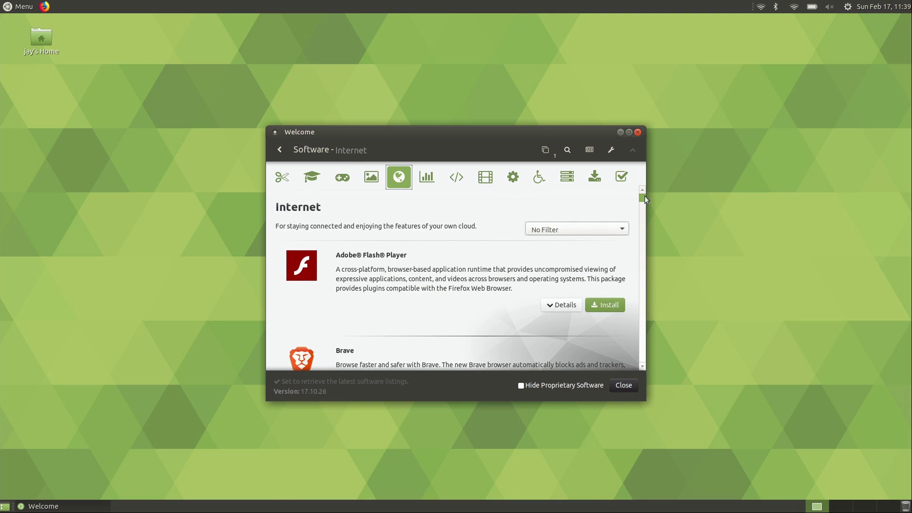
left_click_drag(645, 196, 643, 232)
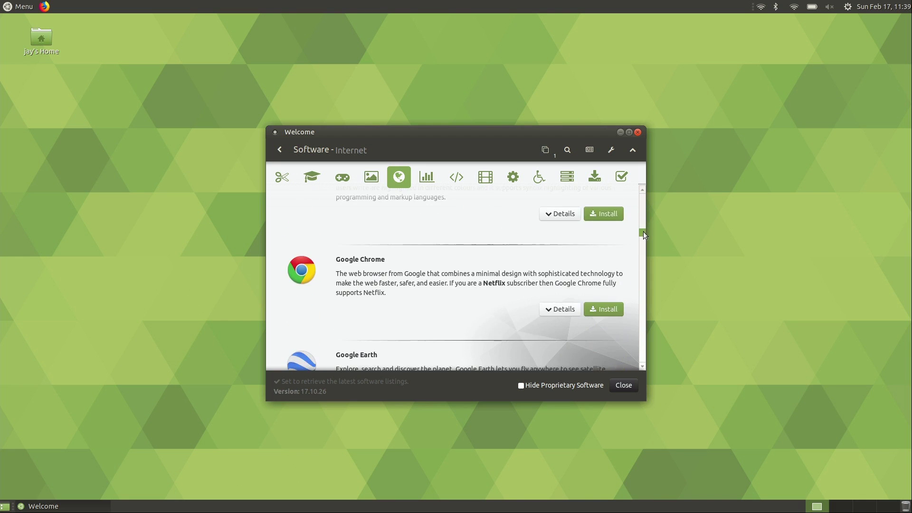
left_click(611, 309)
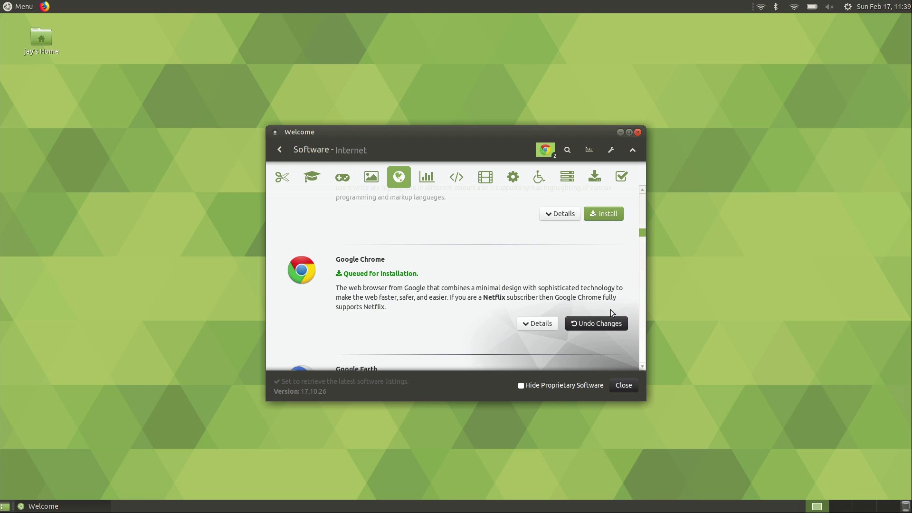
left_click(549, 153)
Step: Apply the queue to install Steam and Google Chrome, then dismiss the completed list
left_click(556, 263)
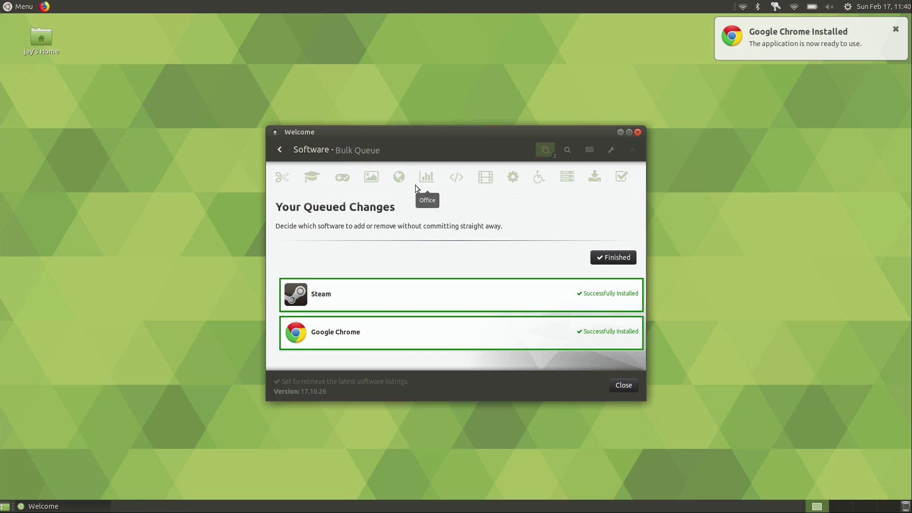
left_click(614, 258)
Step: Queue Minecraft from the Games category and apply the change to install it
left_click(342, 177)
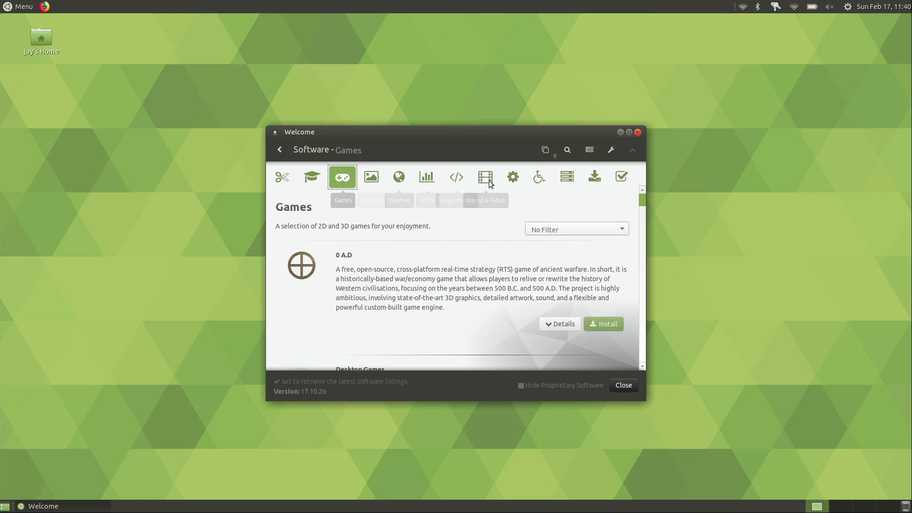
left_click_drag(643, 200, 649, 265)
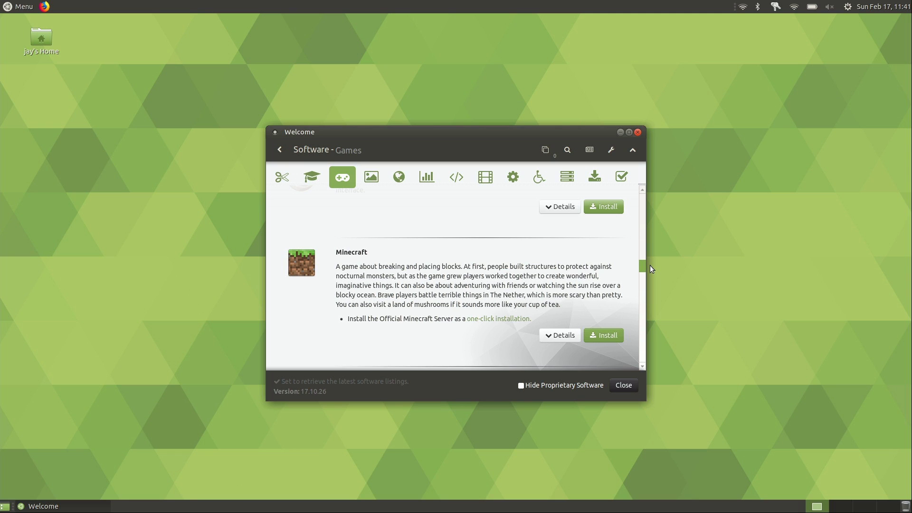
left_click(599, 336)
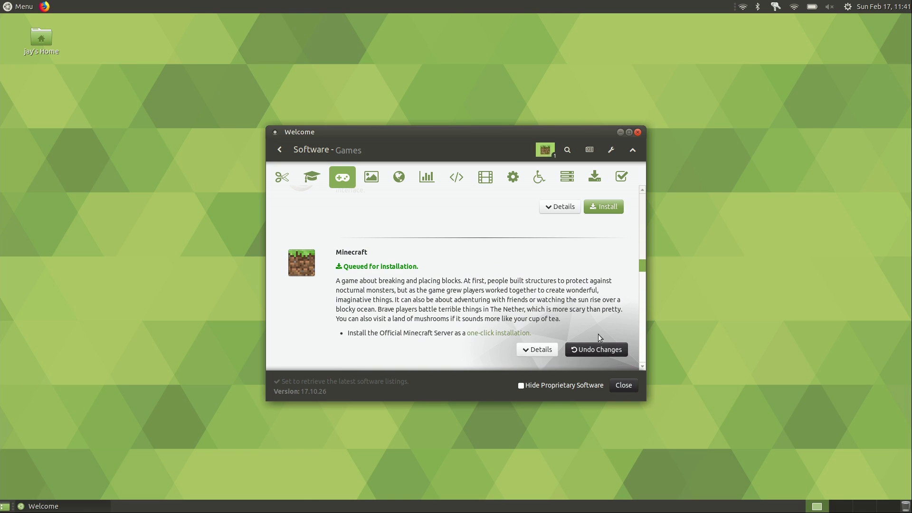
left_click(543, 150)
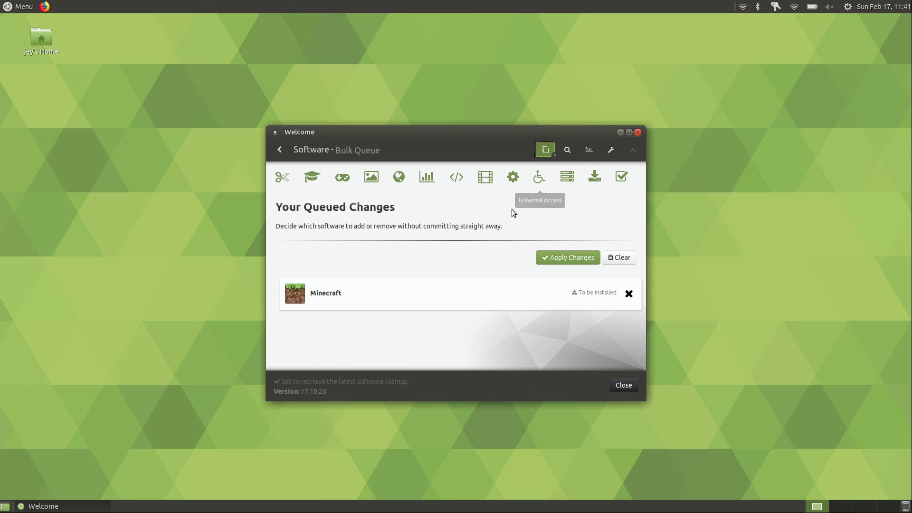
left_click(556, 260)
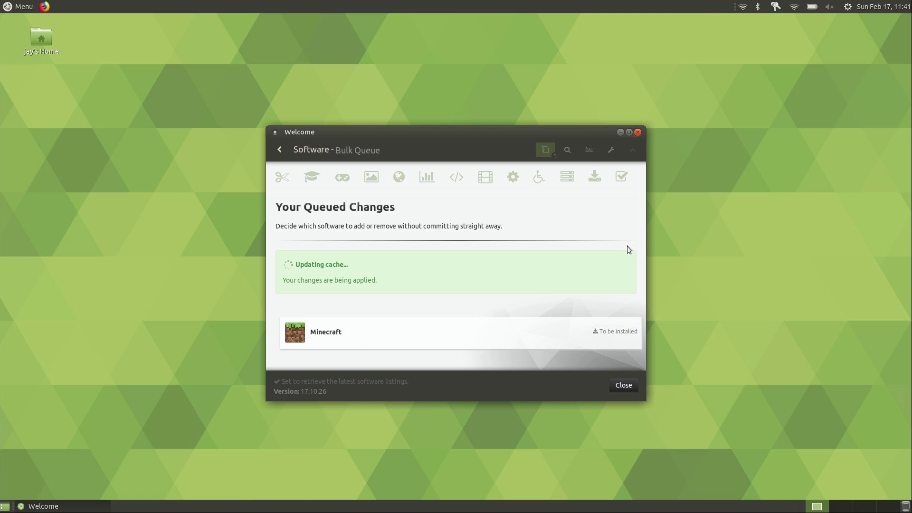
left_click(19, 3)
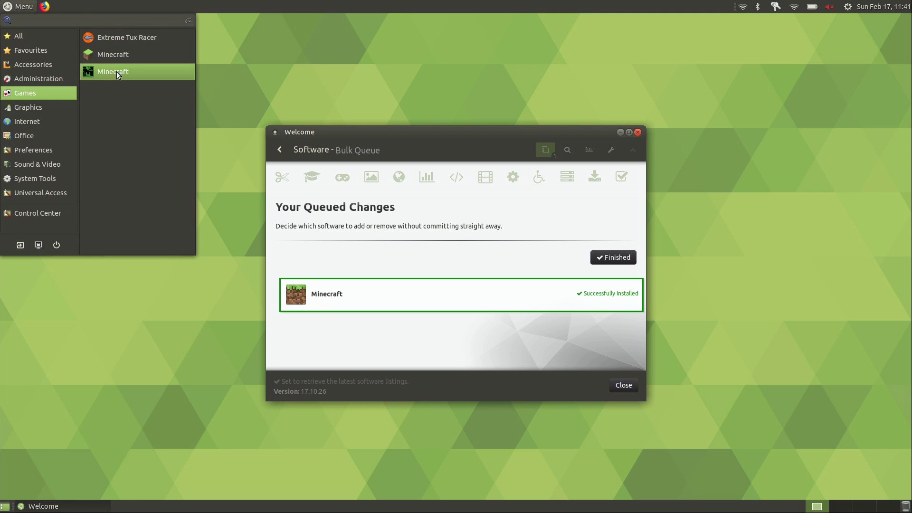
Step: Launch Minecraft from the menu, close its launcher, and clear the finished install queue
left_click(116, 71)
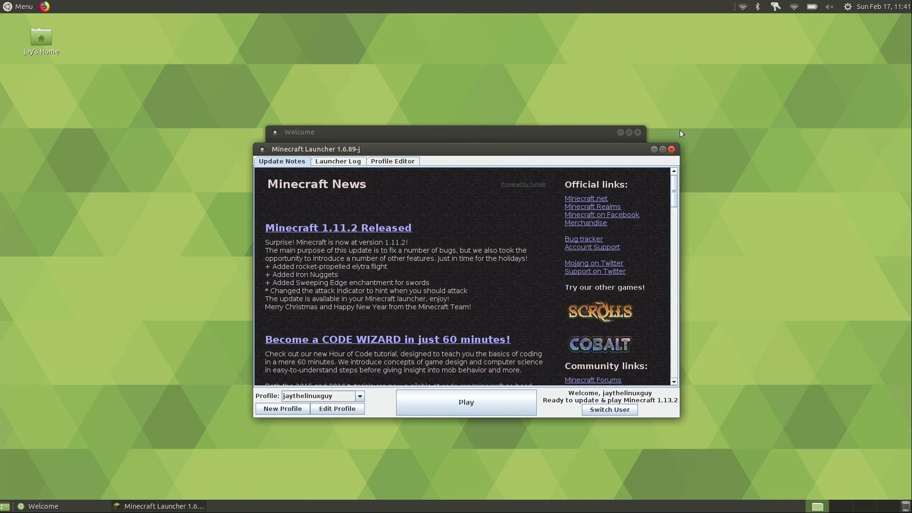
left_click(671, 149)
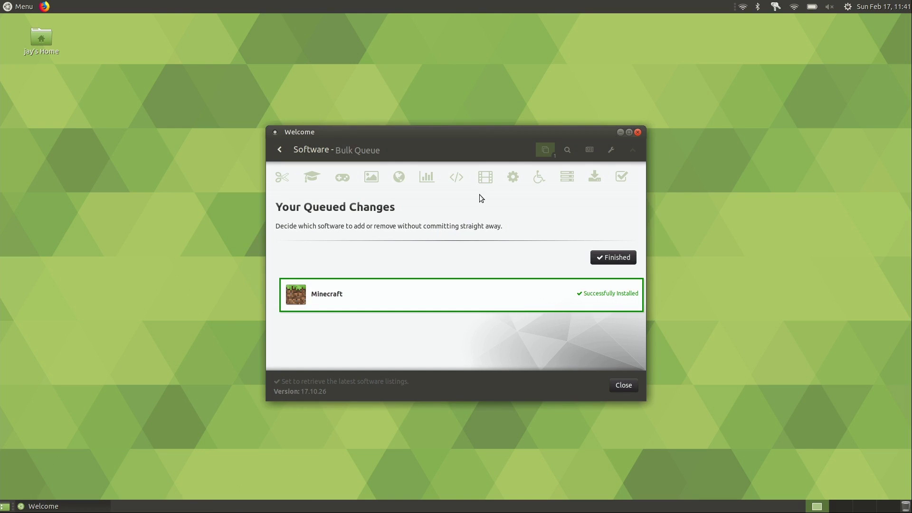
left_click(605, 259)
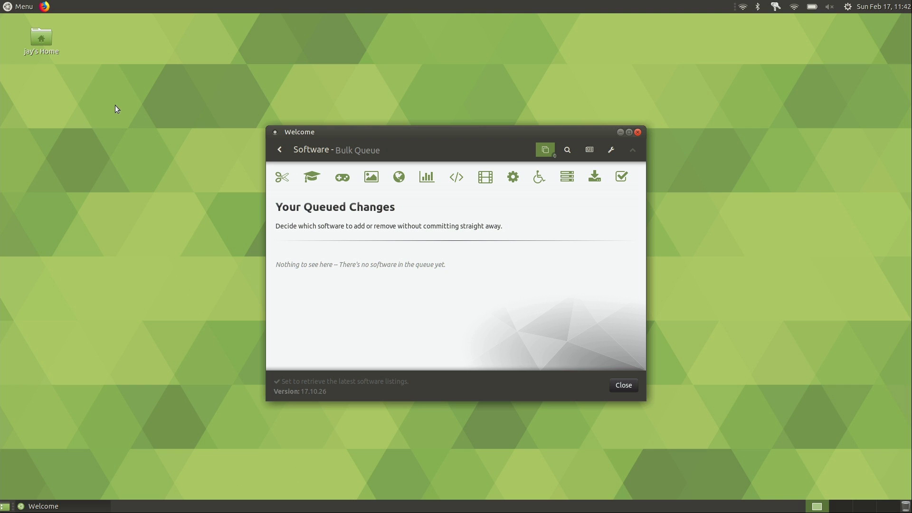
Step: Set the purple comet space image as the desktop wallpaper and close the Welcome window
right_click(105, 129)
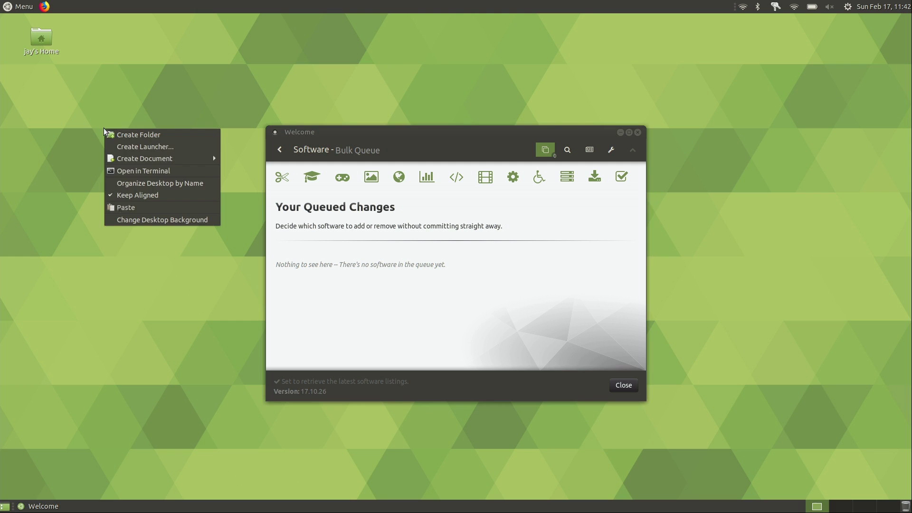
left_click(157, 220)
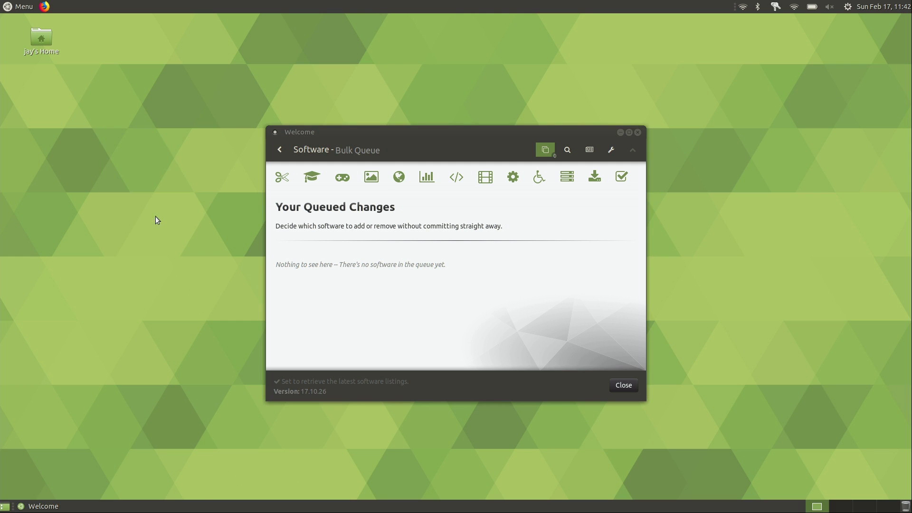
left_click(637, 132)
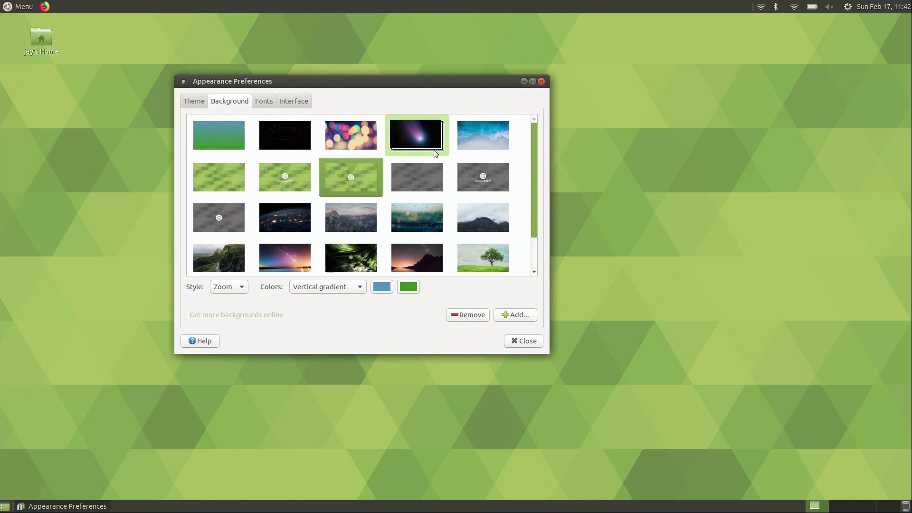
left_click(434, 150)
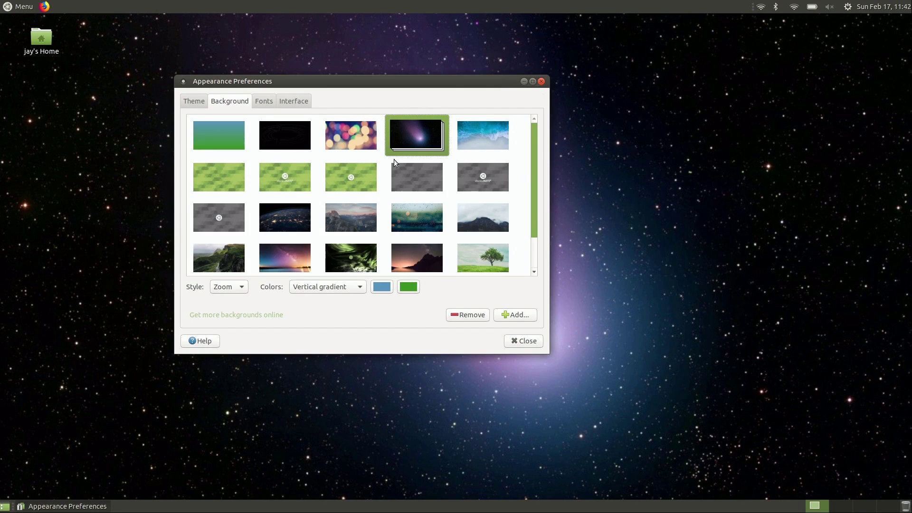
left_click(193, 104)
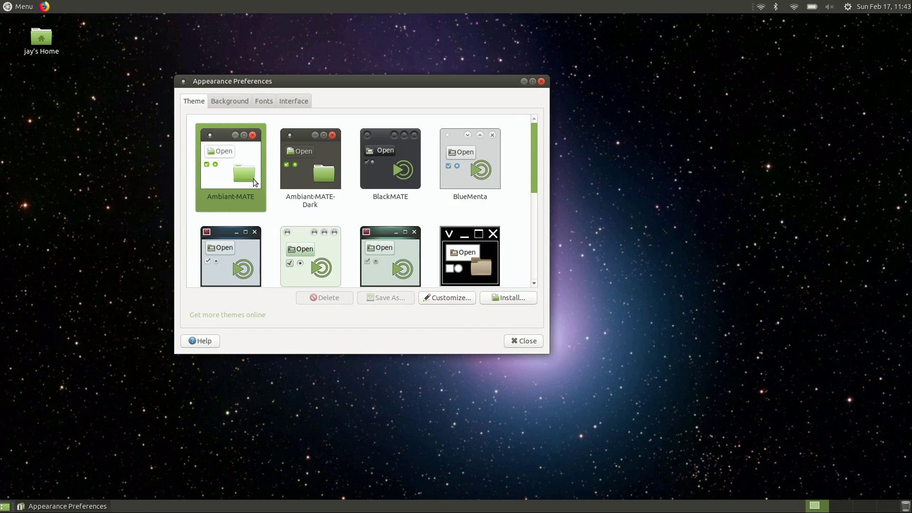
Step: Try the Ambiant-MATE-Dark and Menta themes, finishing with Ambiant-MATE applied
left_click(306, 187)
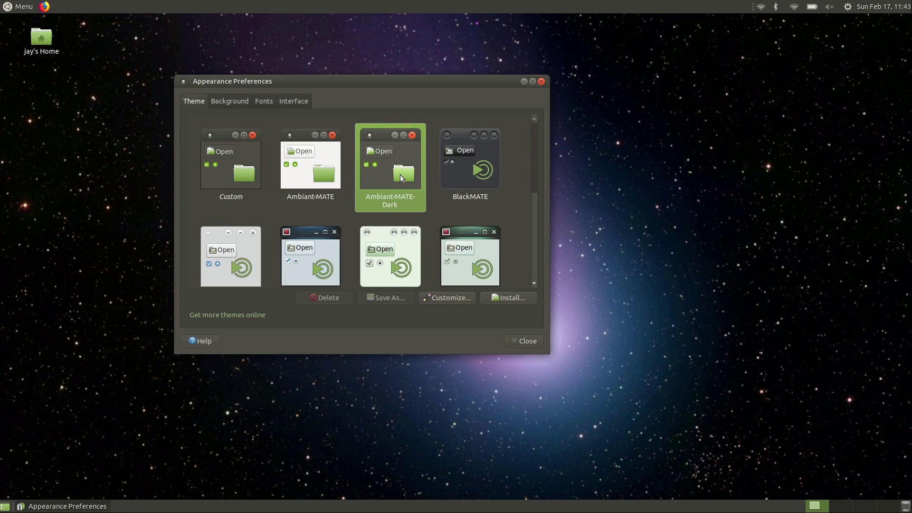
left_click(329, 181)
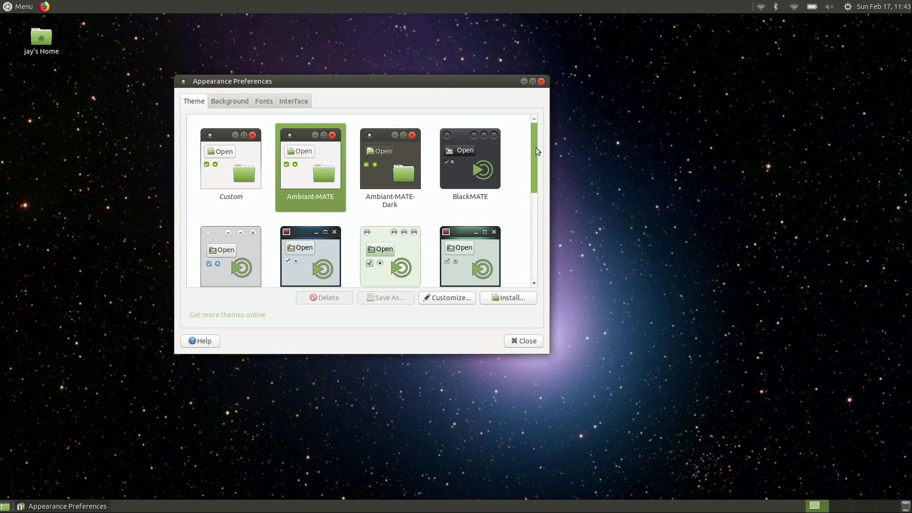
scroll(537, 148, "down", 1)
left_click_drag(536, 148, 537, 208)
left_click(407, 212)
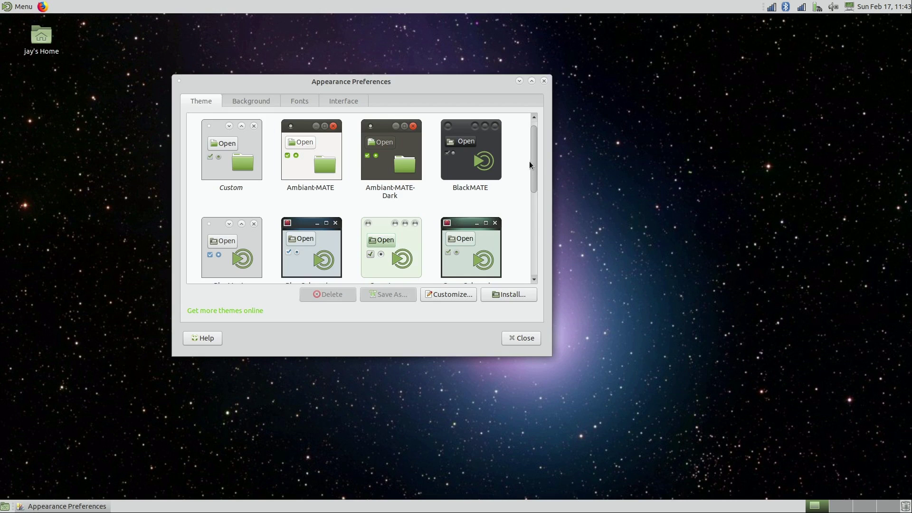
mouse_move(530, 161)
left_mouse_down()
mouse_move(532, 196)
mouse_move(539, 149)
left_mouse_up()
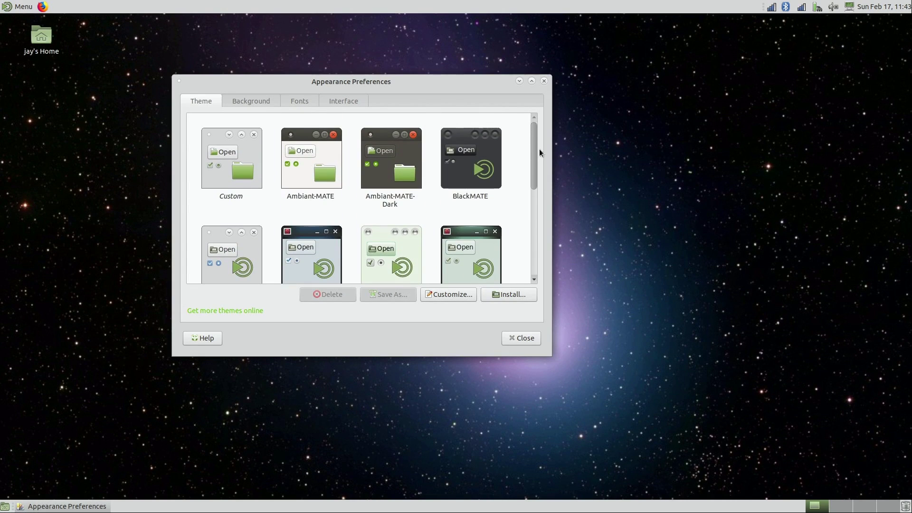
left_click(314, 178)
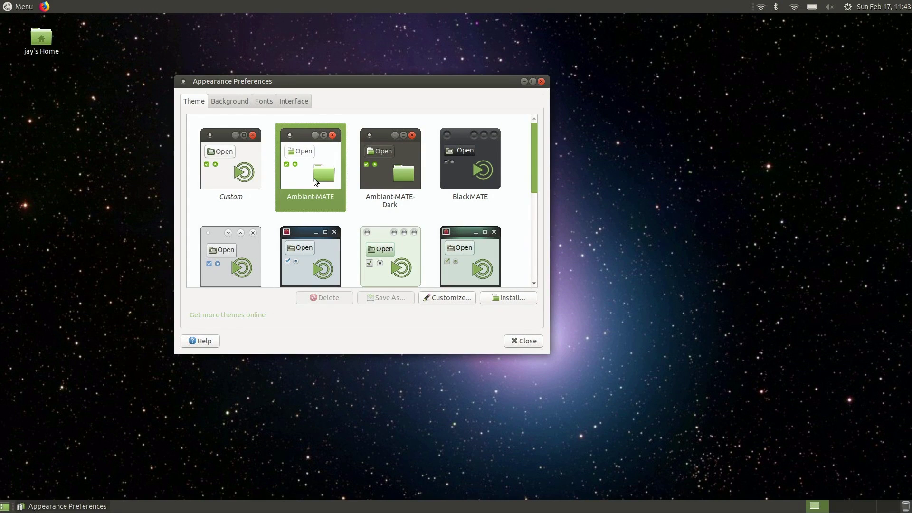
Step: Close Appearance Preferences with Escape
key("Escape")
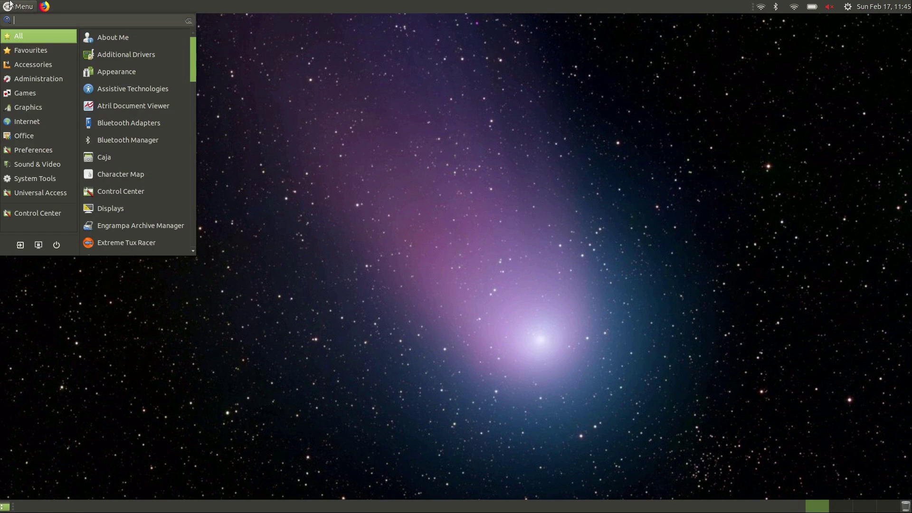
Step: Find MATE Tweak by typing 'mate' in the menu search, launch it and show its Panel settings
type("mate")
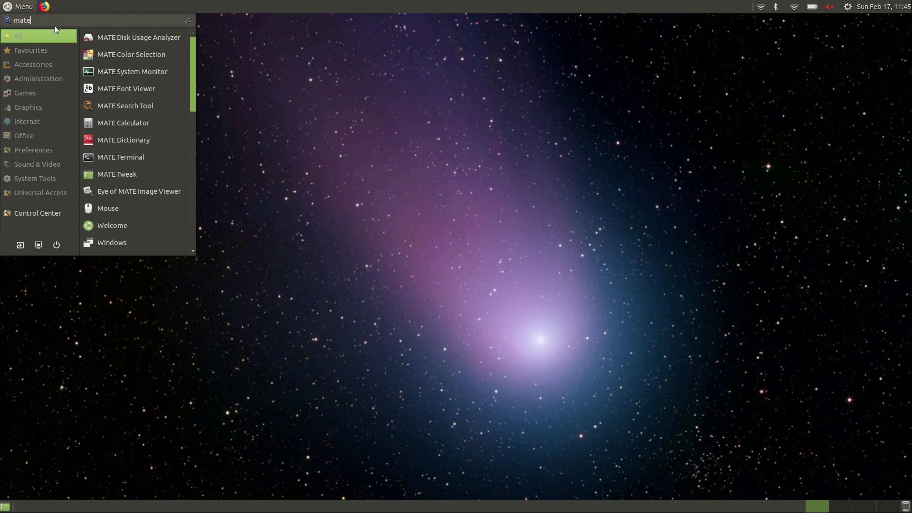
left_click(145, 173)
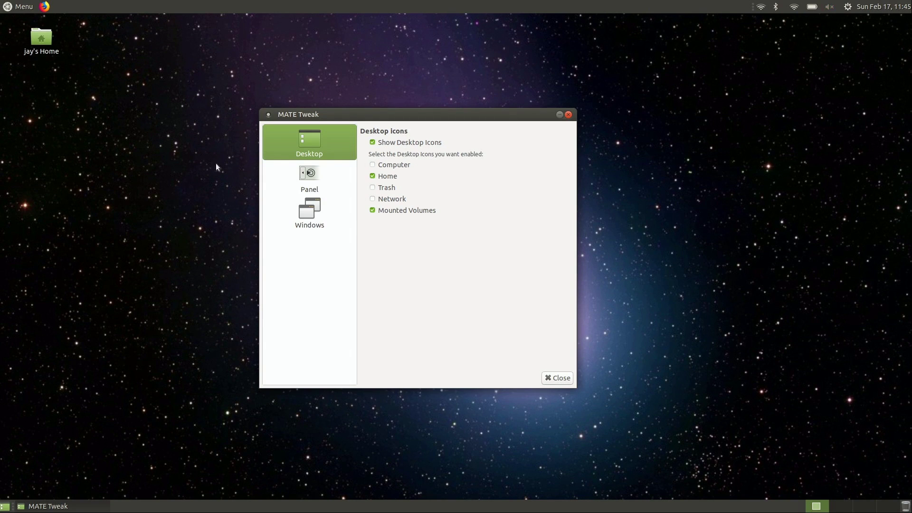
left_click(316, 175)
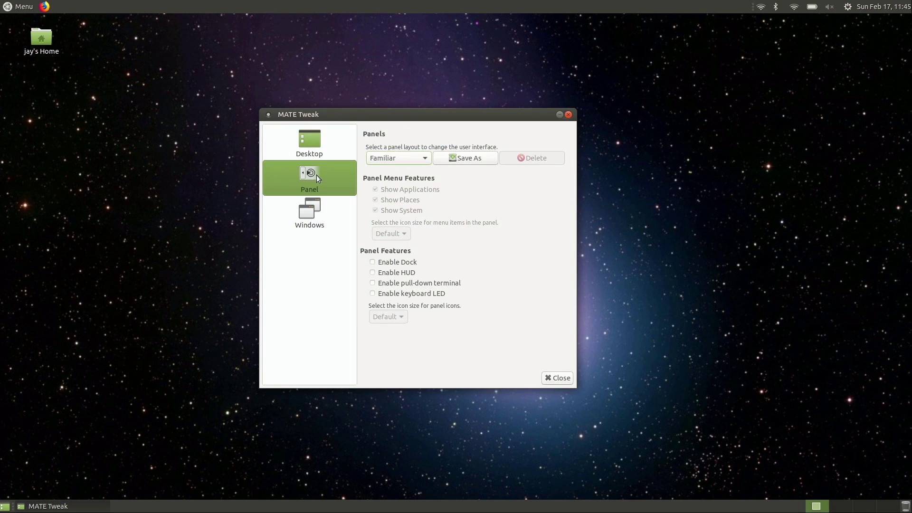
Step: Switch the panel layout to Pantheon, confirm the replacement, and enable the HUD
left_click(398, 162)
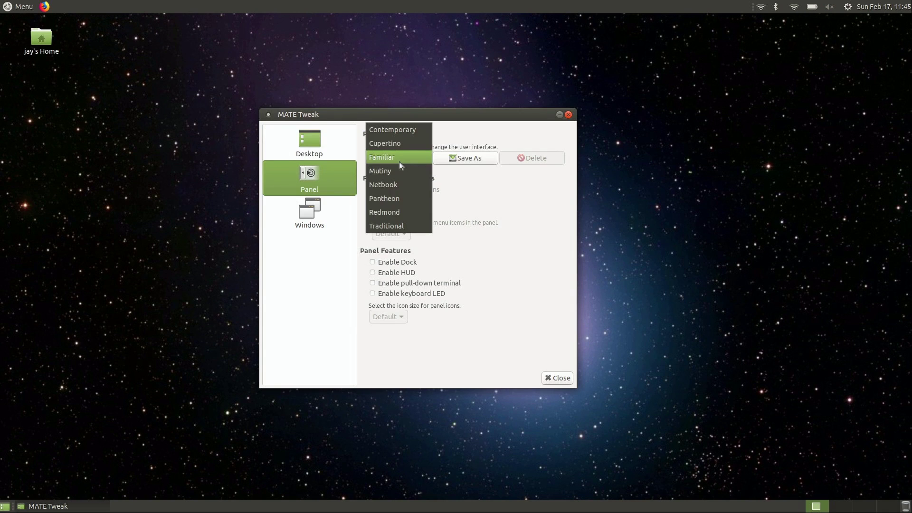
left_click(405, 197)
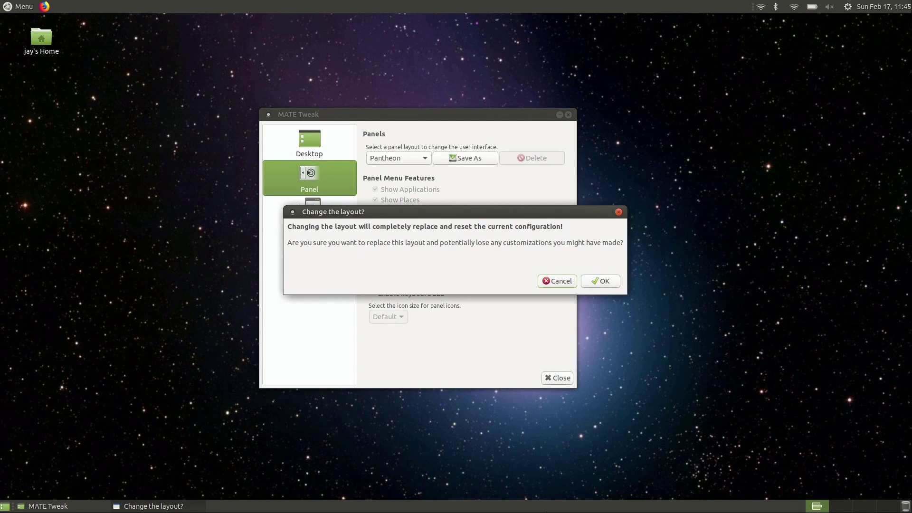
left_click(602, 282)
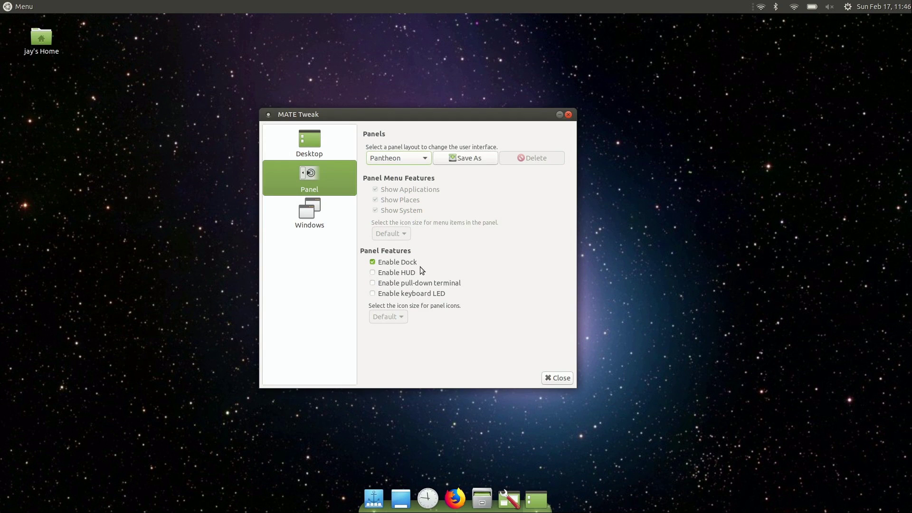
left_click(402, 277)
Step: Enable the pull-down terminal, then toggle it down and back up with F12
left_click(416, 286)
key("F12")
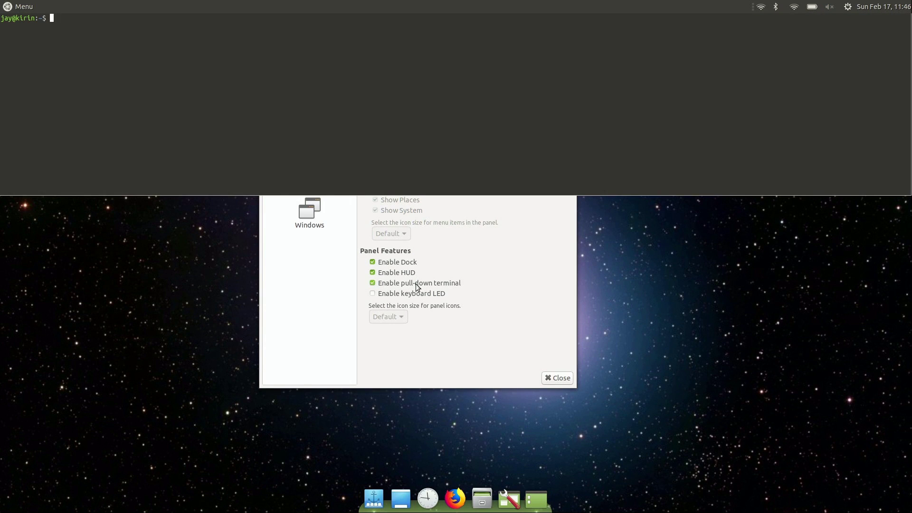
key("F12")
key("F12")
key("F12")
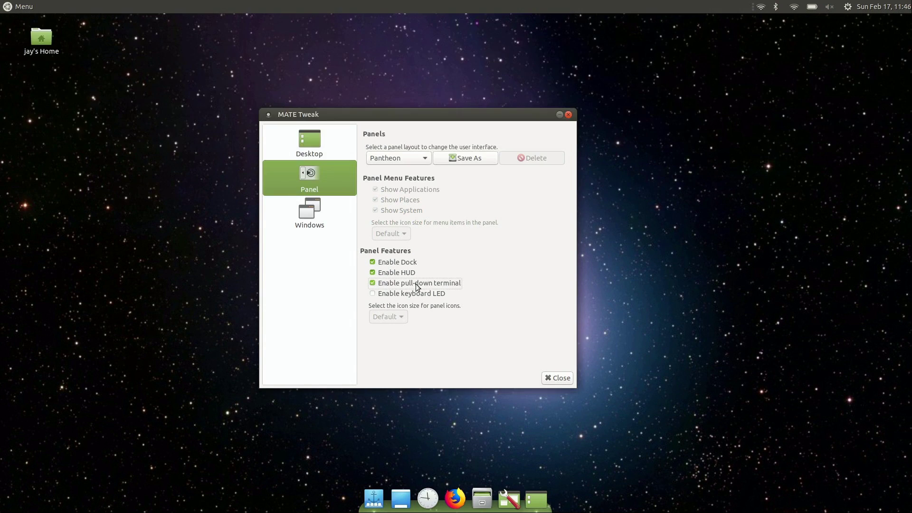
key("F12")
right_click(755, 9)
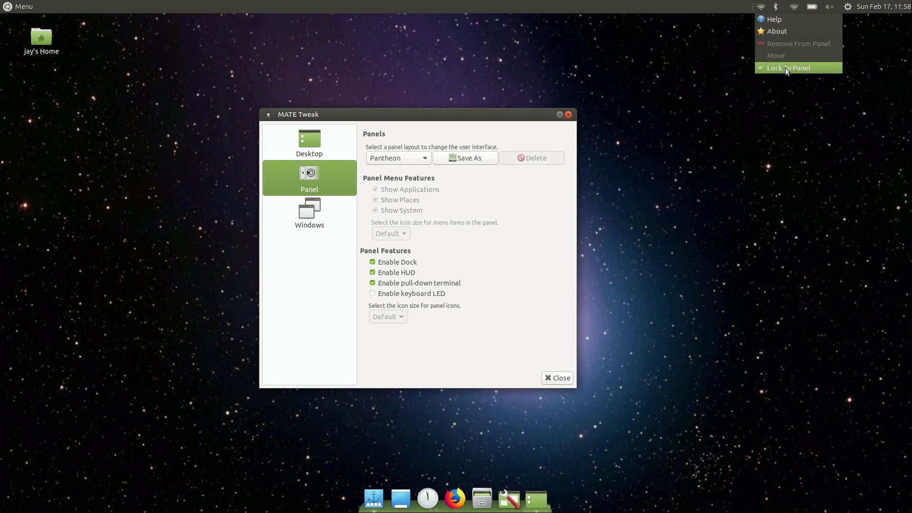
key("Escape")
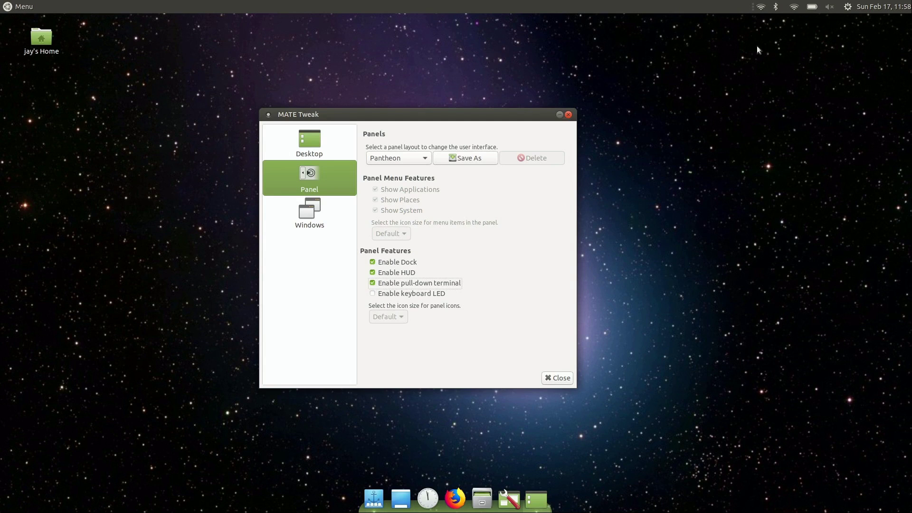
right_click(809, 6)
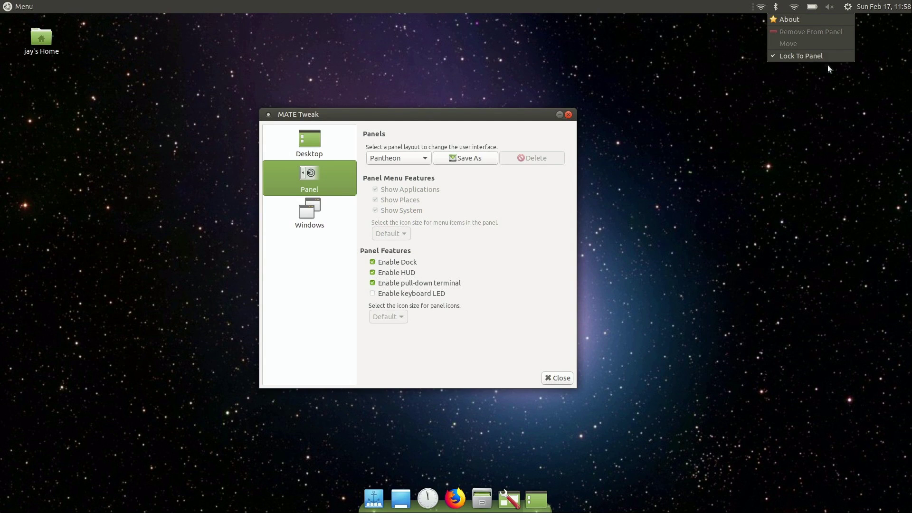
key("Escape")
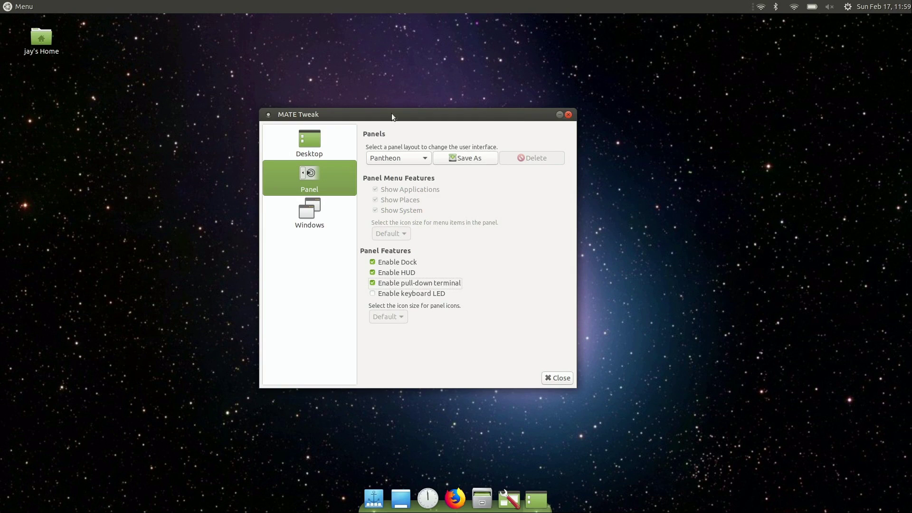
Step: Change the panel layout from Pantheon to Traditional and confirm the change
left_click(391, 161)
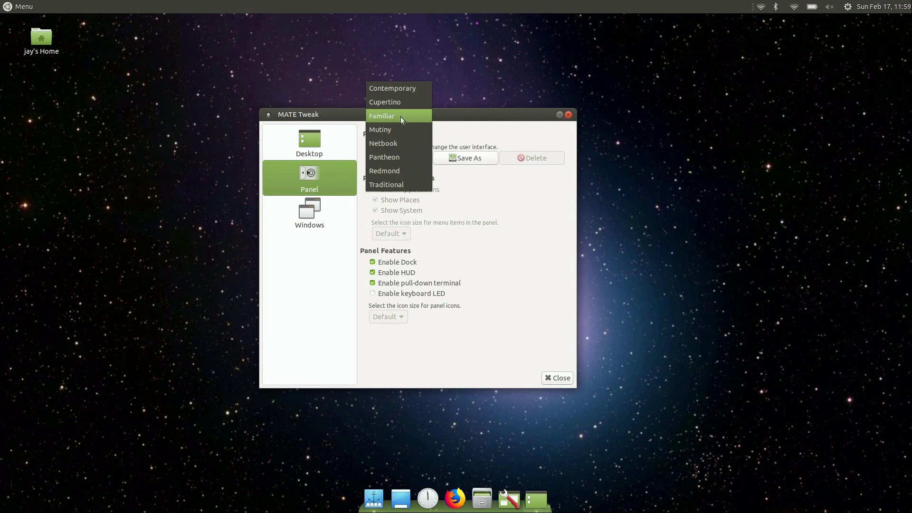
left_click(399, 182)
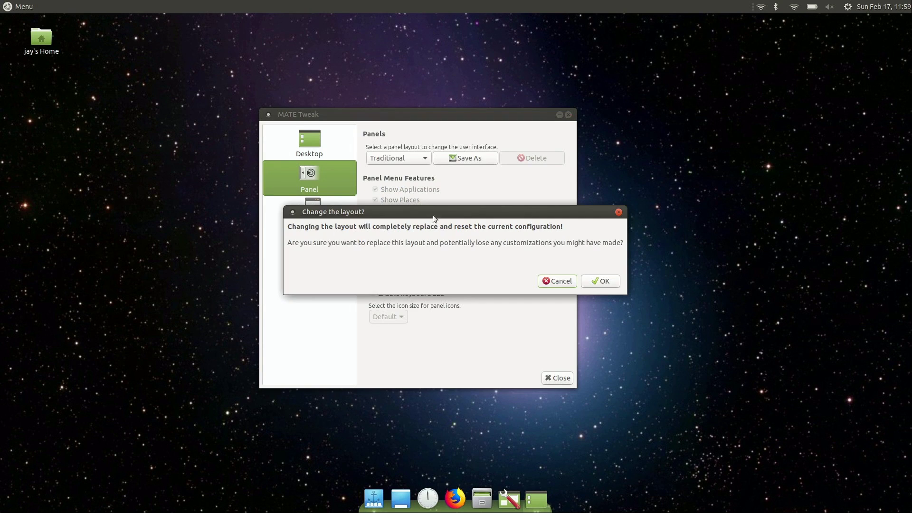
left_click(606, 283)
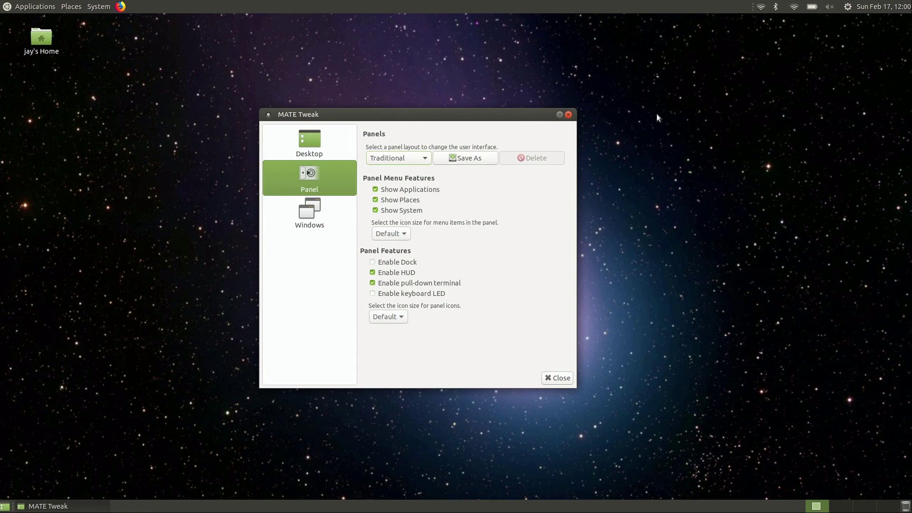
Step: Close MATE Tweak, open the Home folder, and start Atril Document Viewer from Applications > Office
left_click(568, 115)
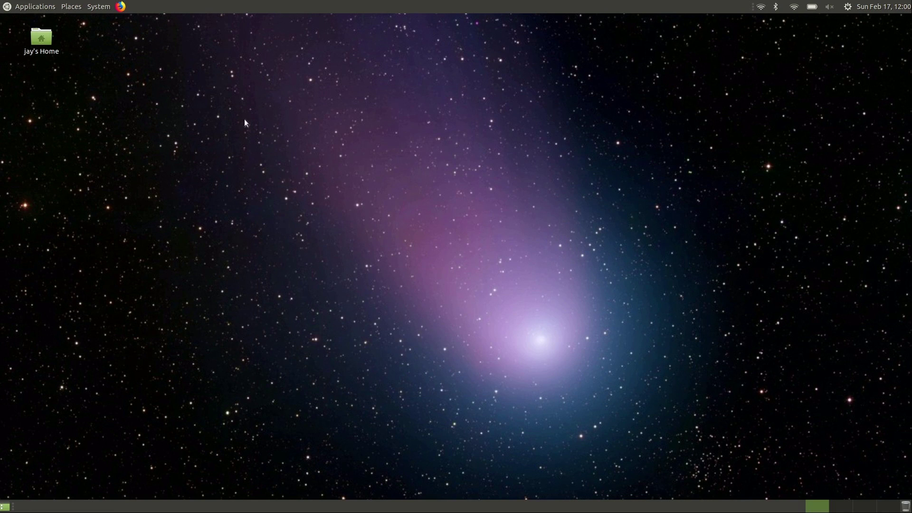
double_click(44, 41)
left_click(35, 7)
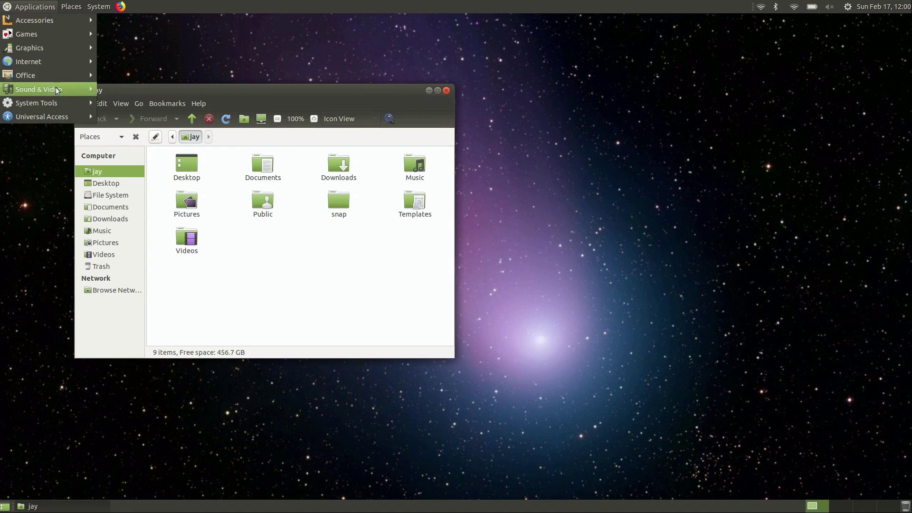
mouse_move(56, 77)
left_click(139, 76)
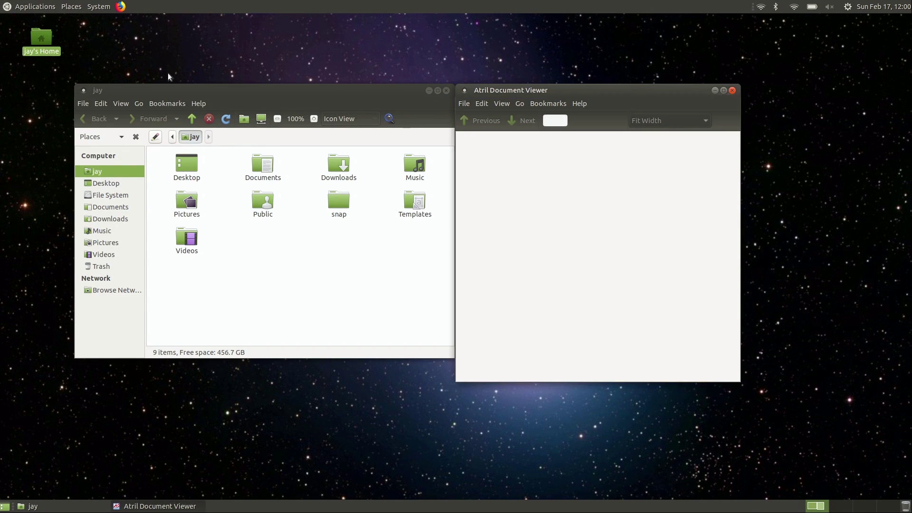
Step: In a new terminal, run 'free -m' to check memory, then launch 'htop'
key("ctrl+alt+t")
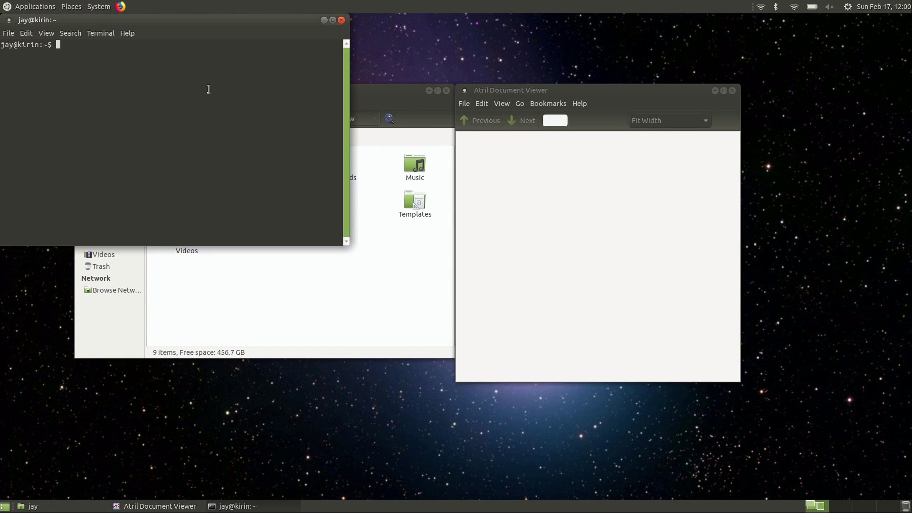
type("free -m")
key("Return")
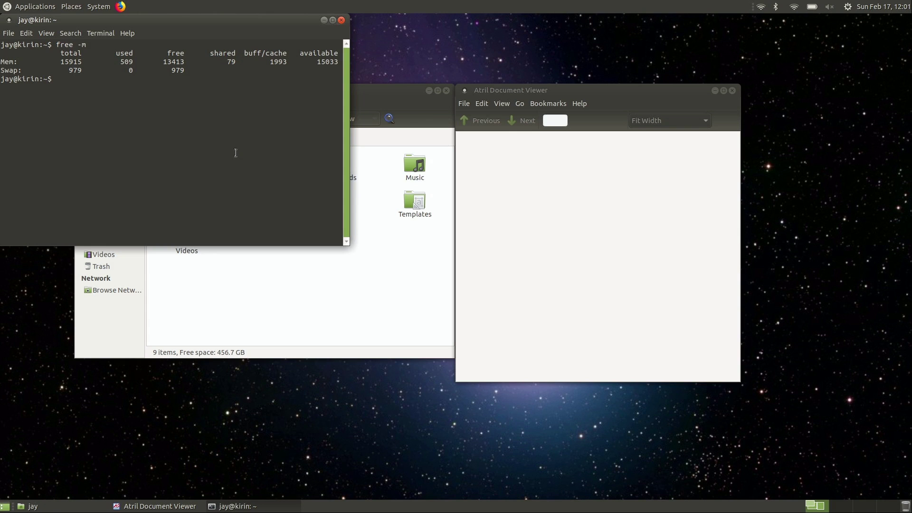
type("htop")
key("Return")
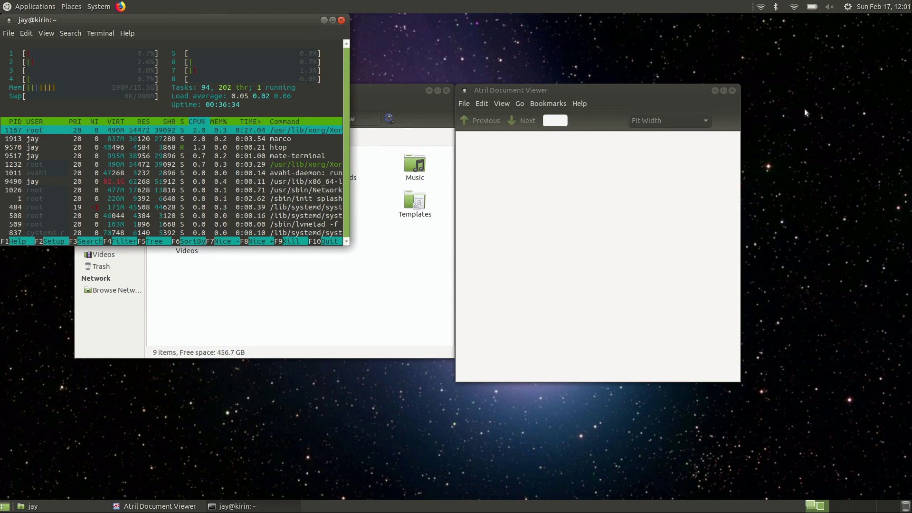
Step: Close the empty Atril window and move the htop terminal down and to the right
left_click(732, 89)
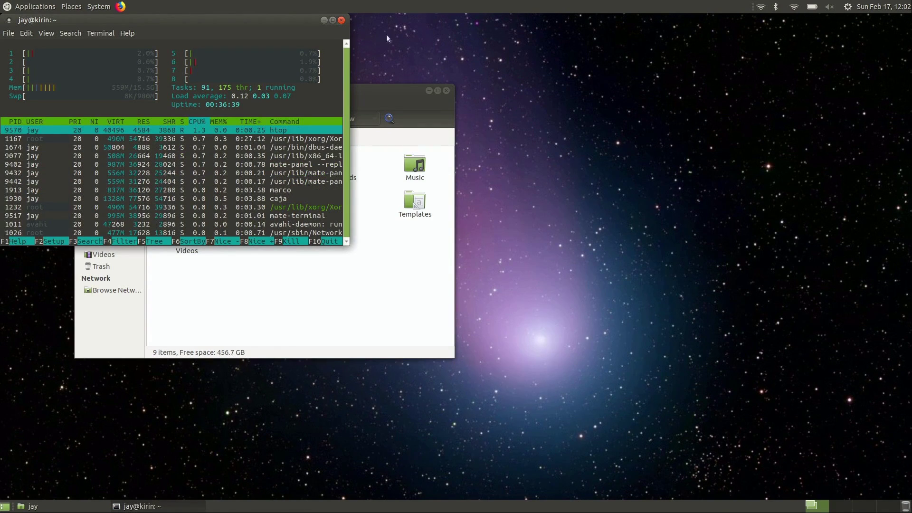
left_click_drag(277, 18, 322, 44)
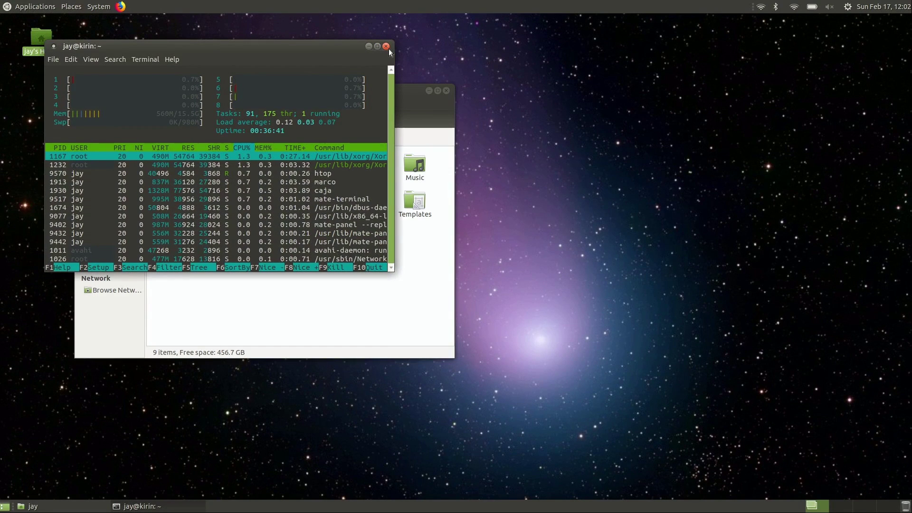